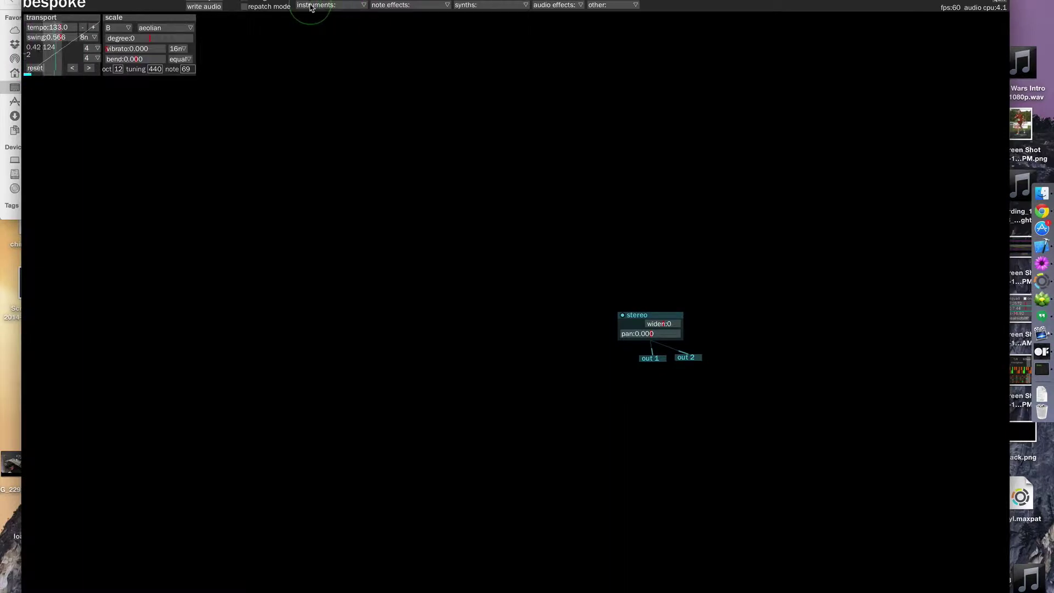
- Add a notesequencer from the instruments list, move it higher, and collapse and re-expand it
click(330, 6)
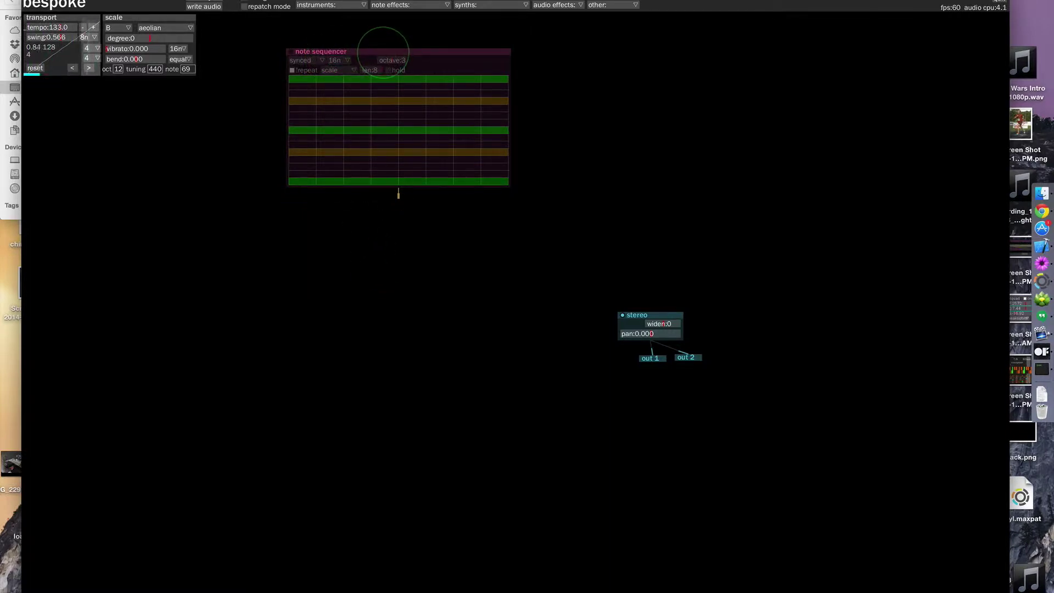
mouse_move(372, 57)
mouse_down()
mouse_move(362, 79)
mouse_move(376, 51)
mouse_move(383, 103)
mouse_move(431, 121)
mouse_move(400, 65)
mouse_move(375, 68)
mouse_up()
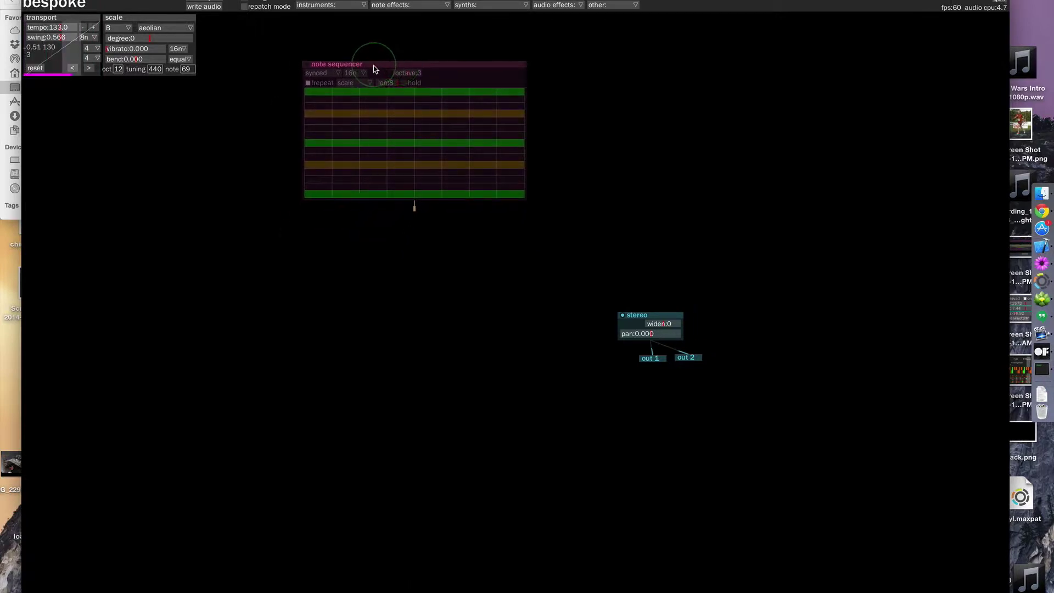
double_click(329, 63)
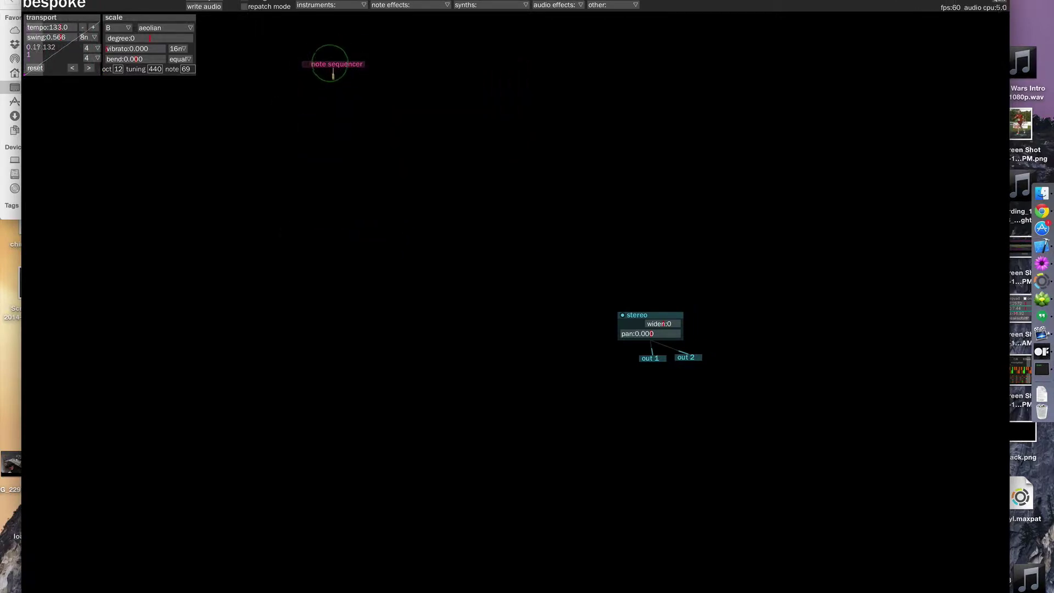
double_click(330, 64)
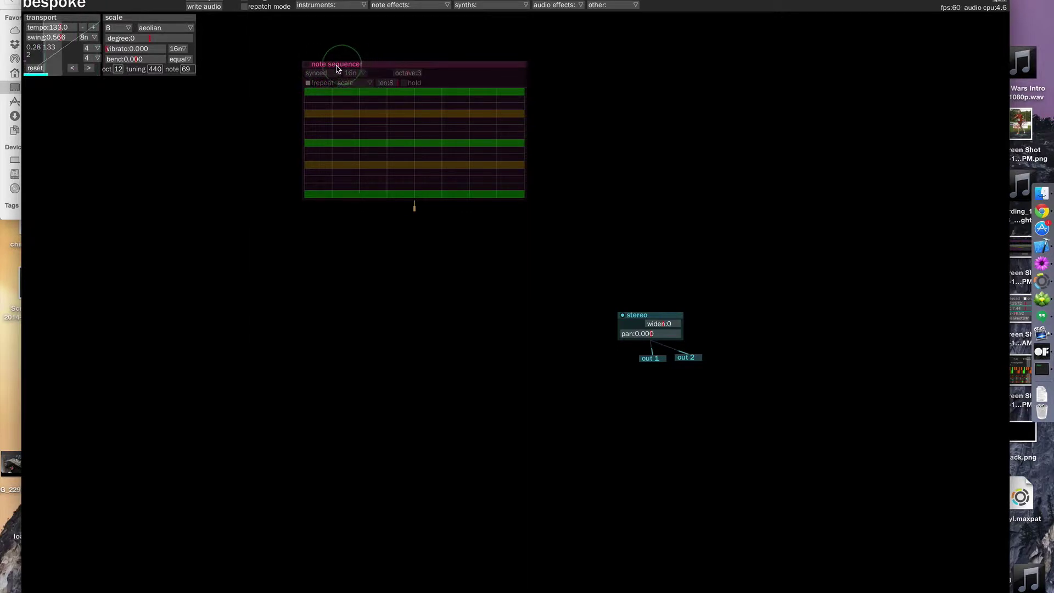
double_click(334, 64)
double_click(334, 64)
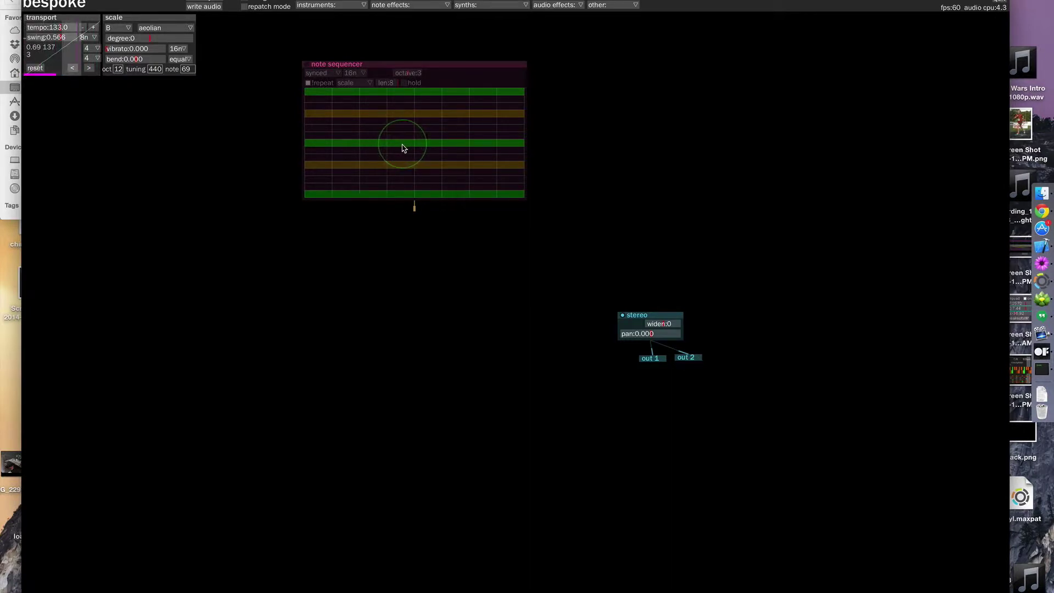
drag(402, 149, 437, 198)
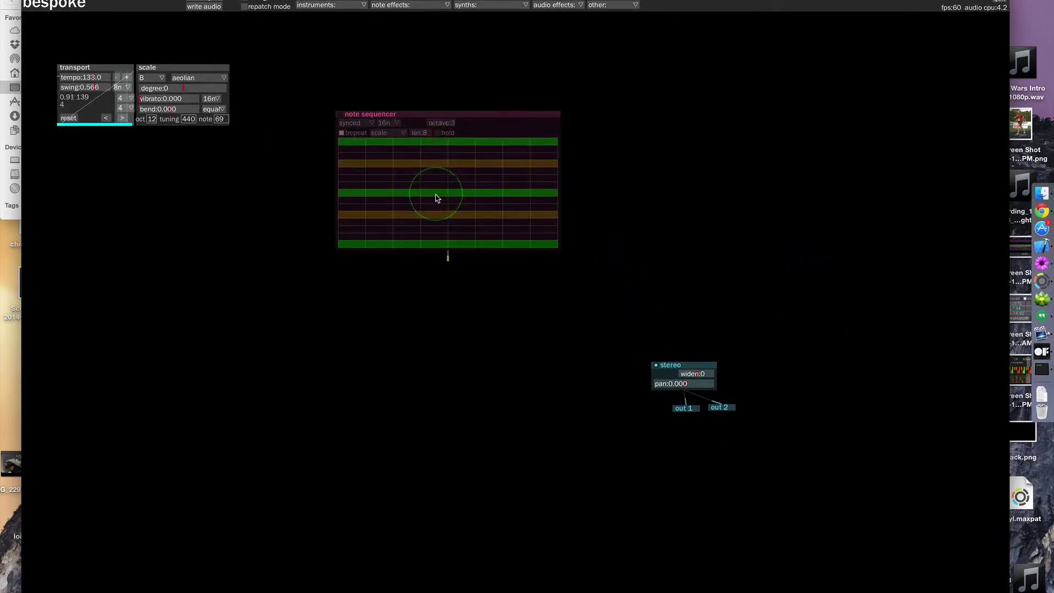
scroll(438, 198, up, 1)
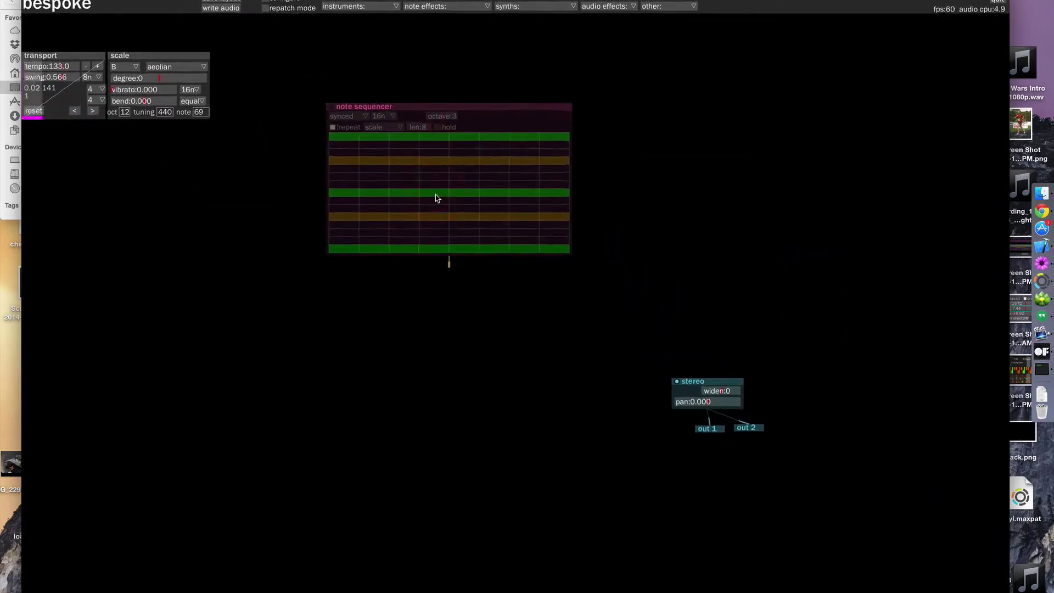
scroll(438, 199, up, 8)
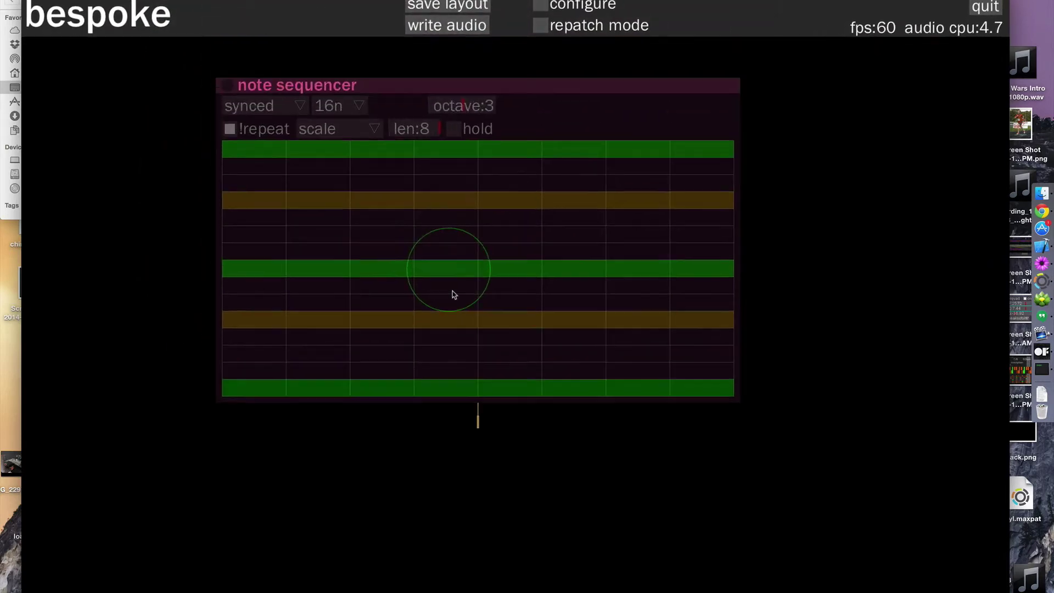
scroll(463, 318, down, 1)
scroll(463, 318, up, 3)
scroll(464, 318, down, 15)
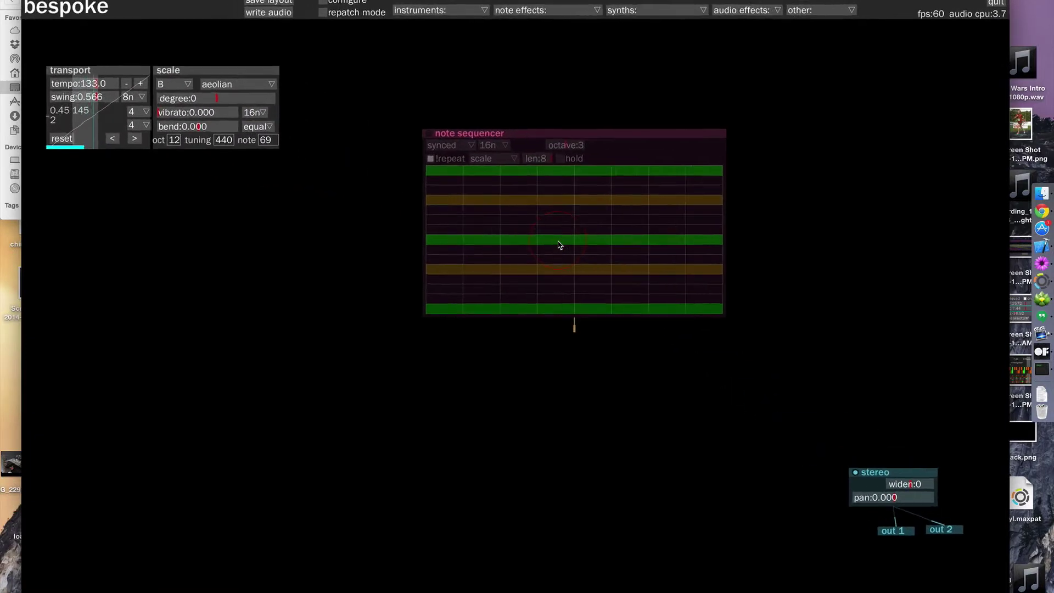
drag(560, 245, 522, 194)
scroll(536, 209, down, 1)
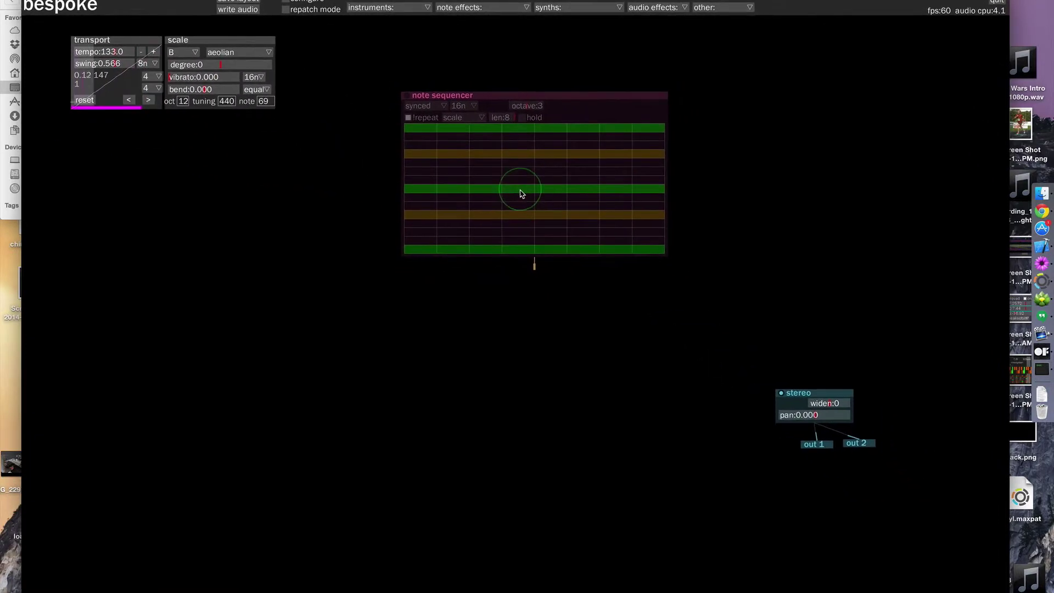
- Add an fmsynth below the sequencer and cable sequencer to FM synth to stereo output
click(561, 13)
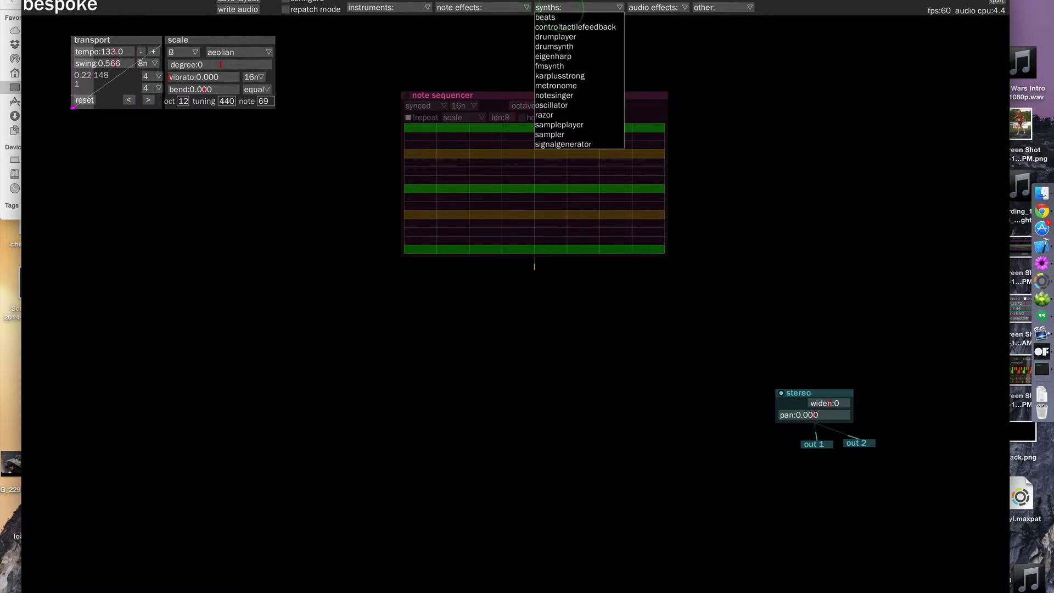
click(561, 69)
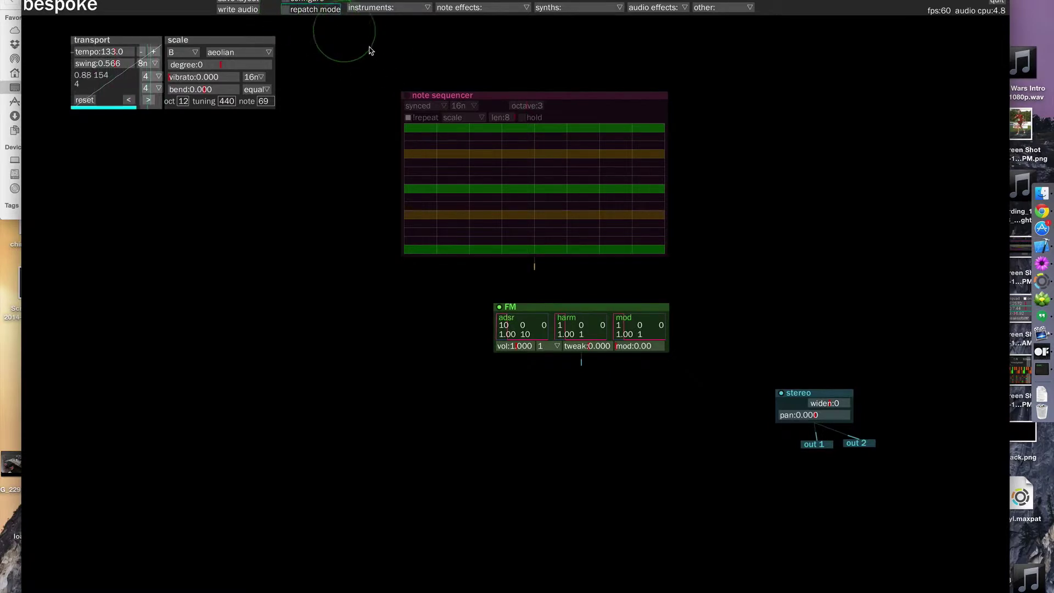
drag(565, 199, 579, 331)
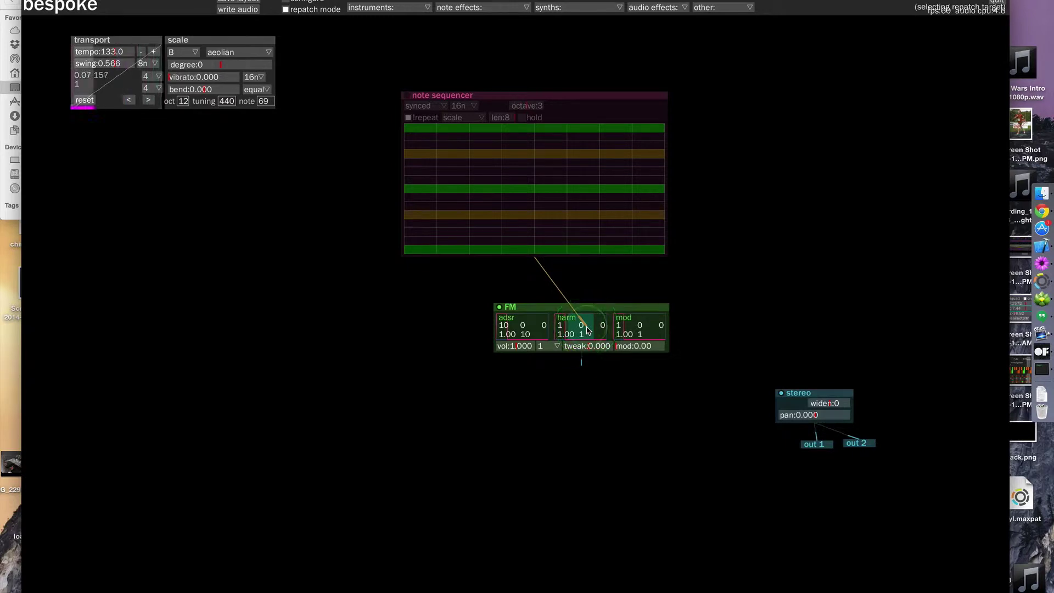
click(587, 330)
drag(582, 360, 790, 409)
click(790, 409)
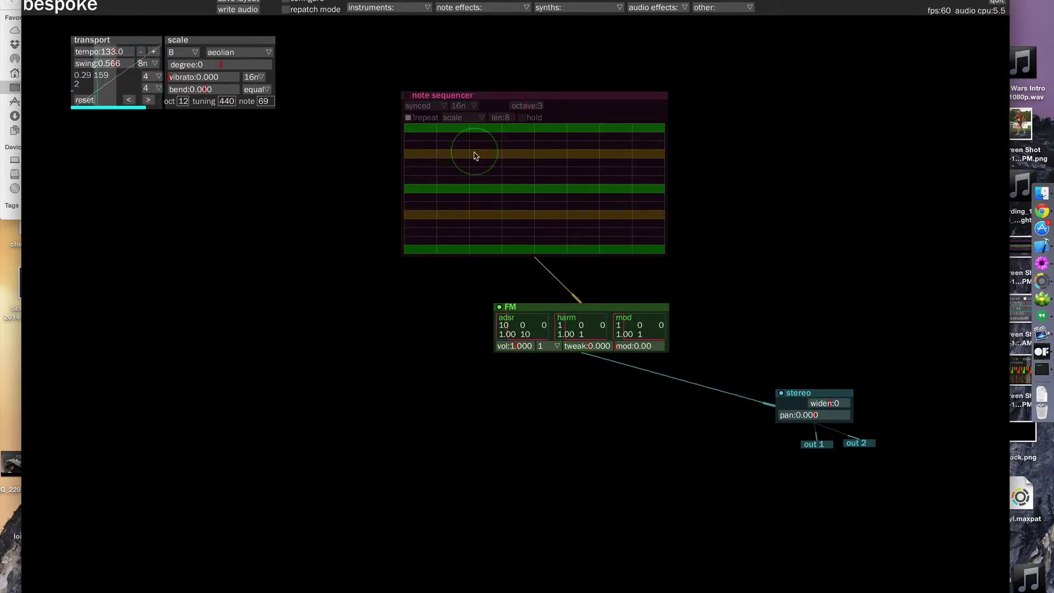
- Enter melody notes in steps 1, 3, 6, 7 and 8, then enable the sequencer
click(420, 154)
click(485, 163)
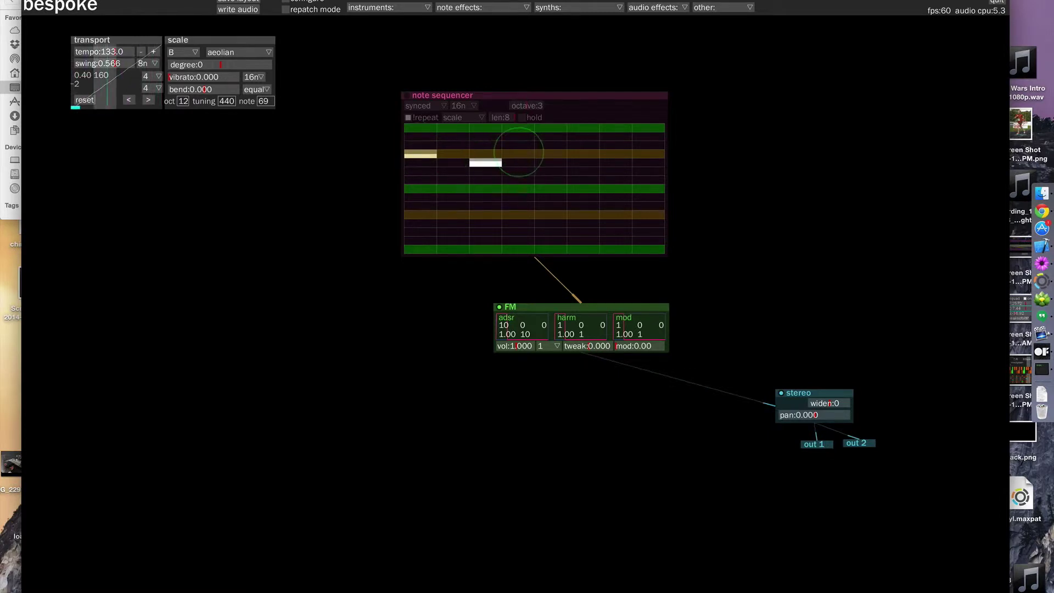
click(583, 163)
click(616, 154)
click(647, 146)
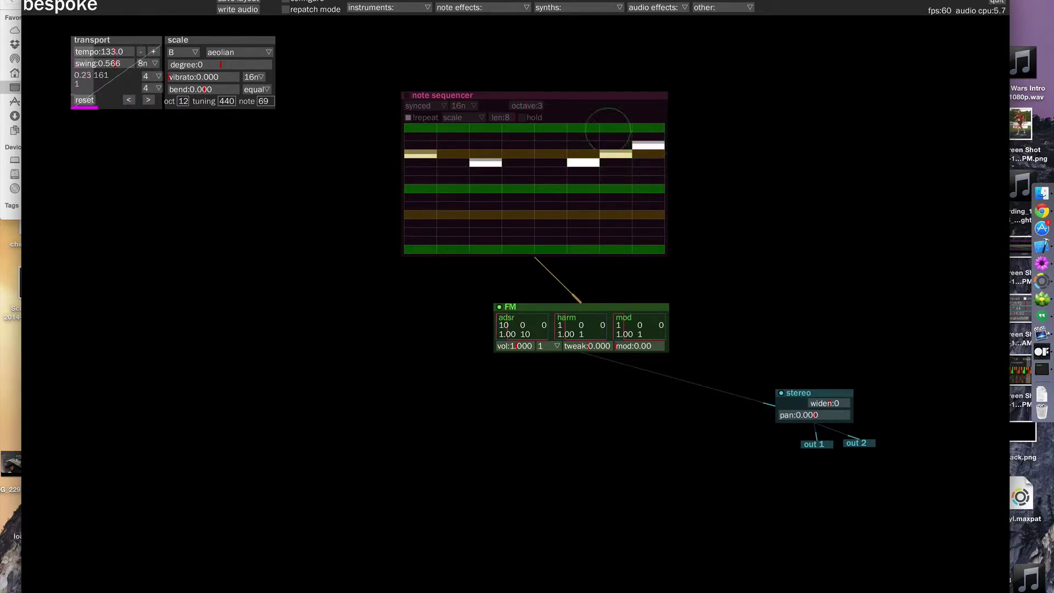
click(407, 97)
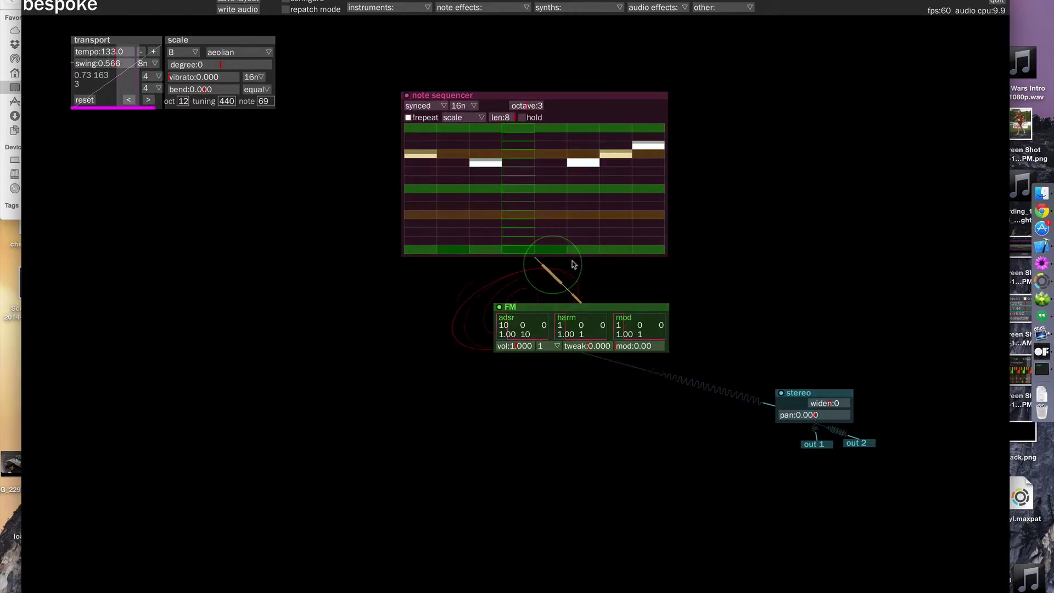
- Set FM mod 2.09, attack 40, tweak 0.007, volume 0.469, then disable the sequencer
click(628, 346)
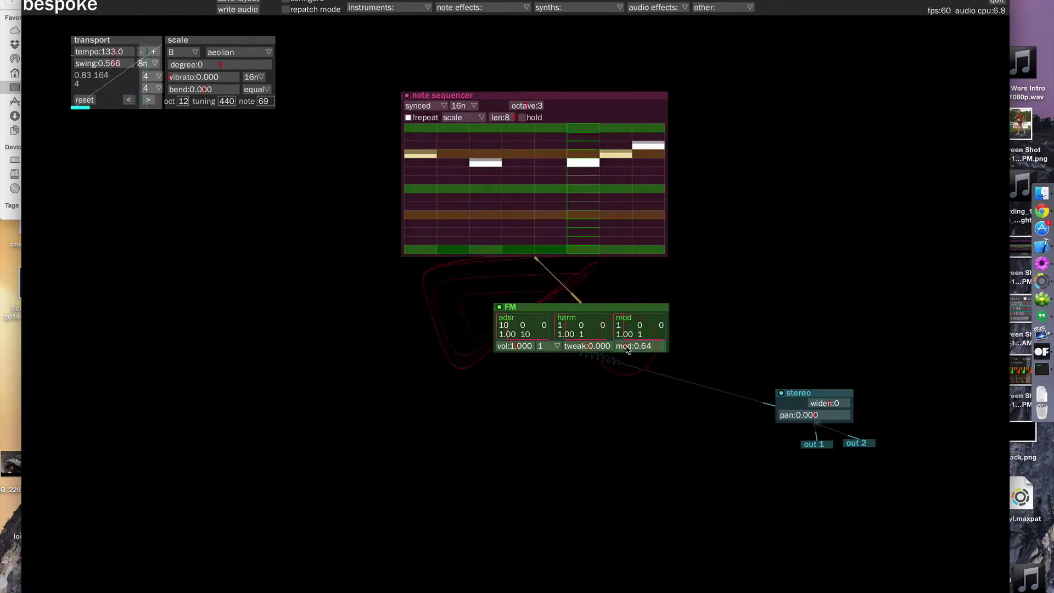
drag(627, 349, 654, 346)
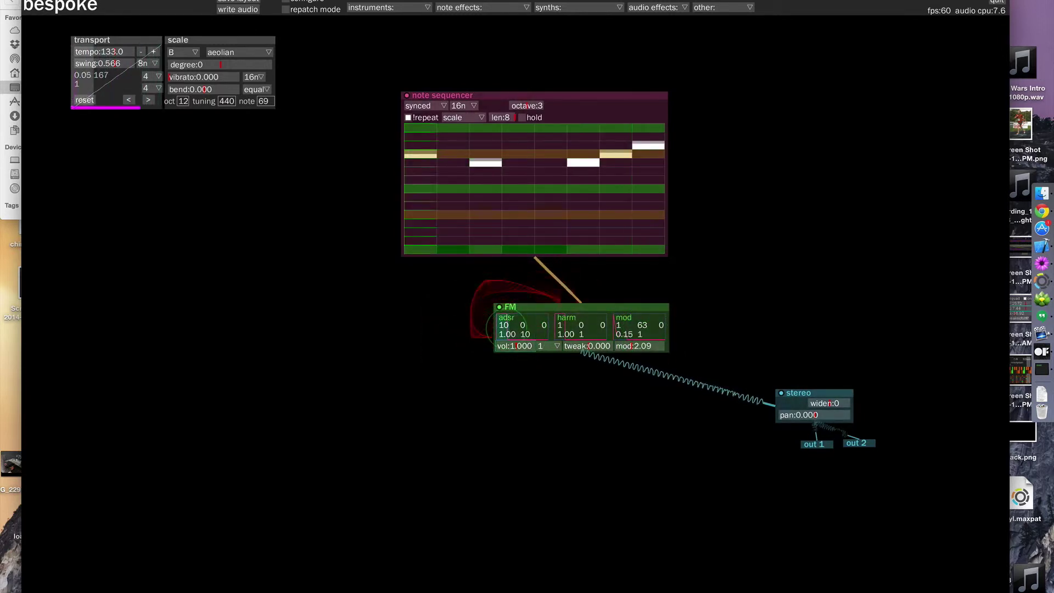
drag(511, 328, 541, 332)
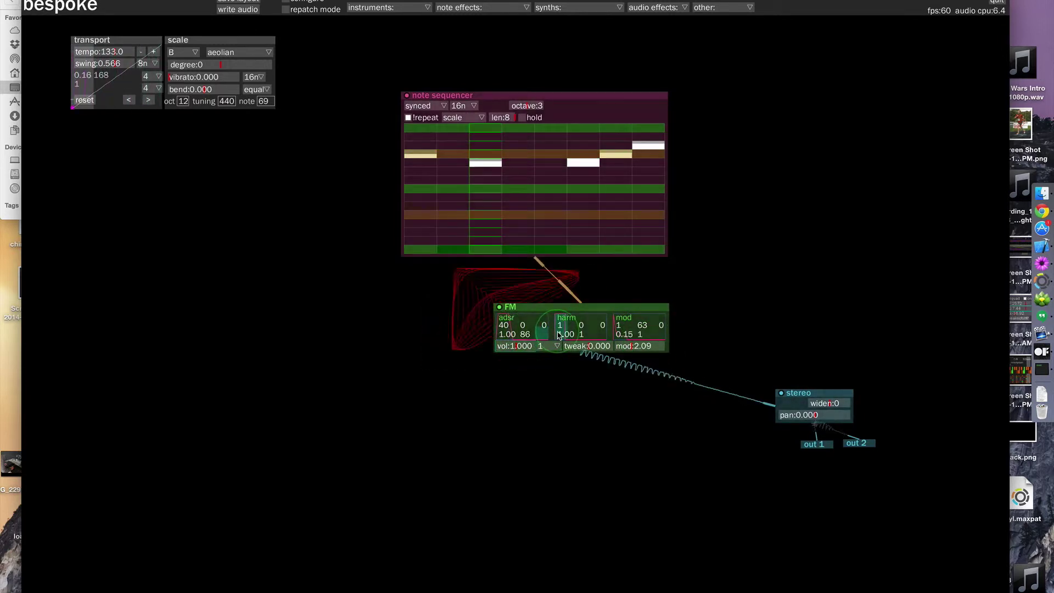
drag(579, 351, 613, 353)
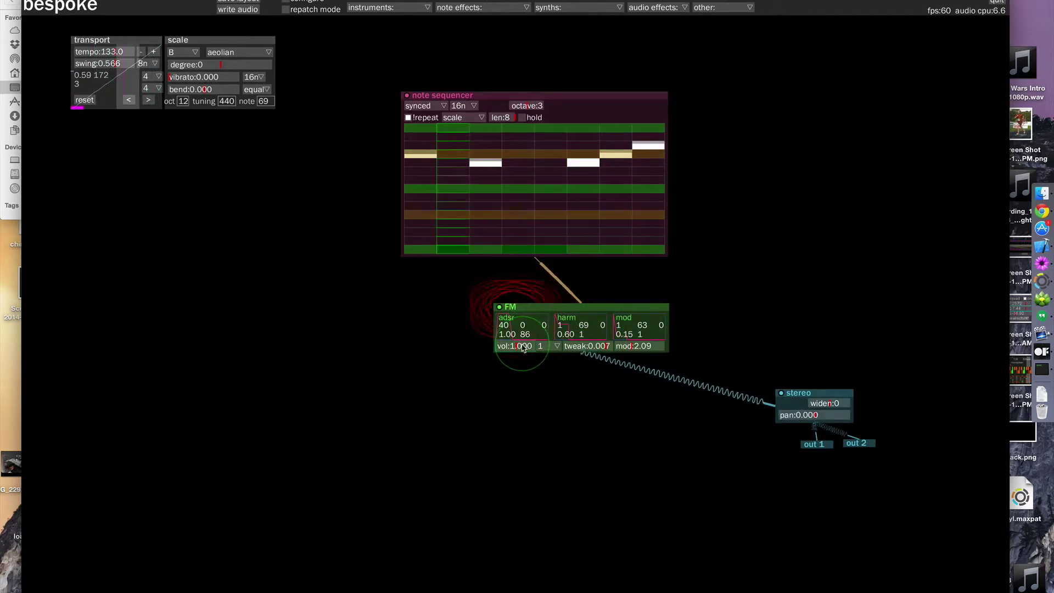
drag(523, 347, 520, 347)
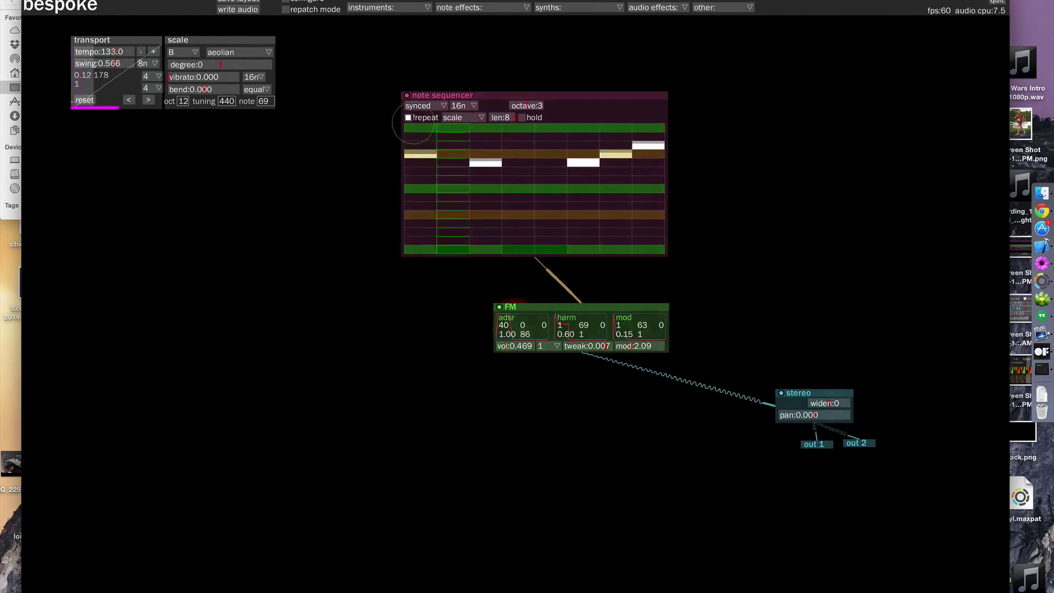
click(406, 95)
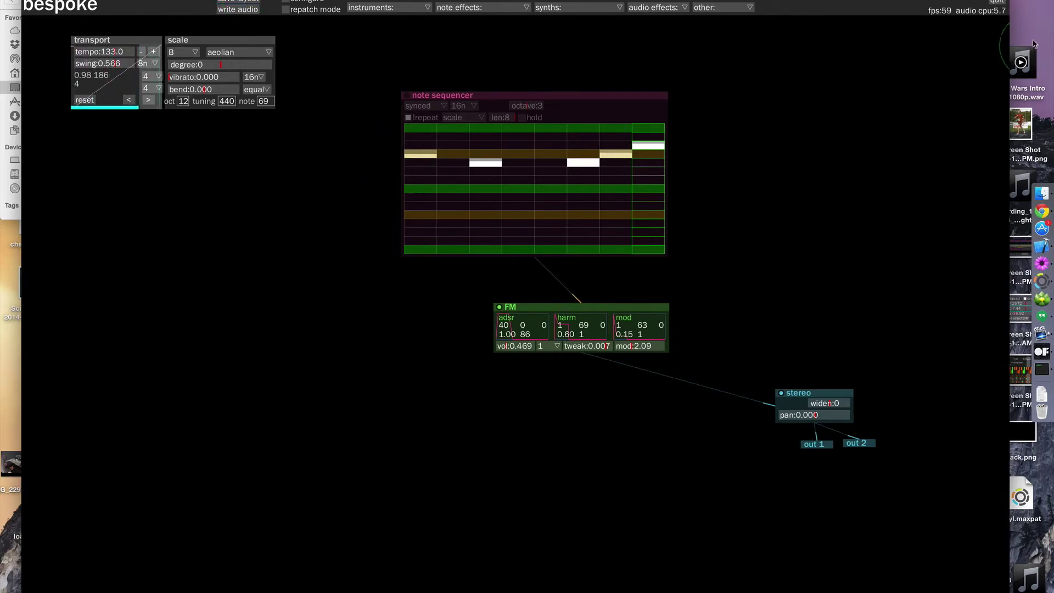
- Quit Bespoke from its top bar
click(996, 3)
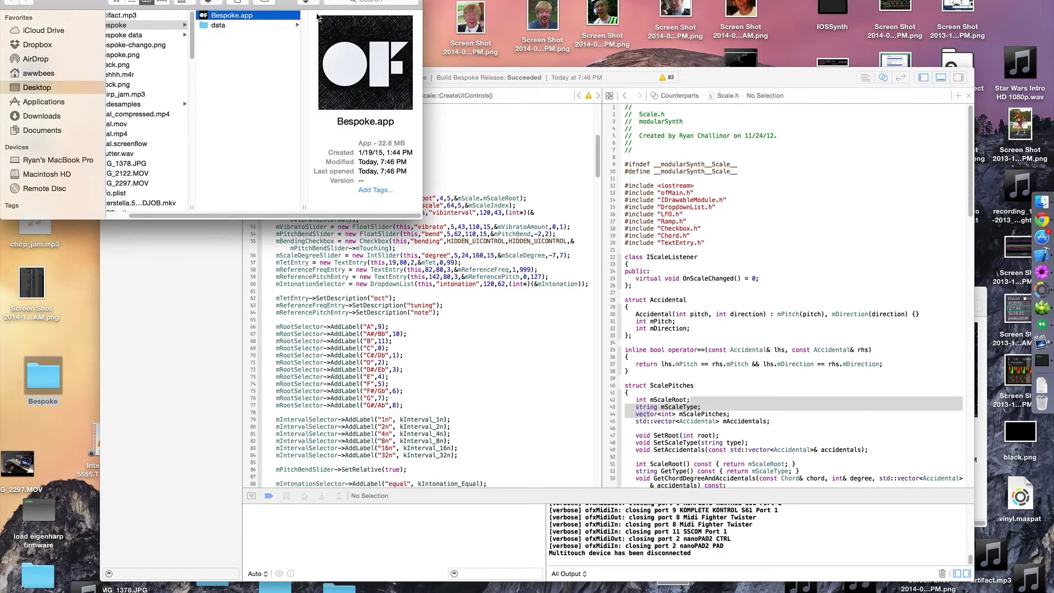
- Launch Bespoke.app again from the Finder window
double_click(269, 16)
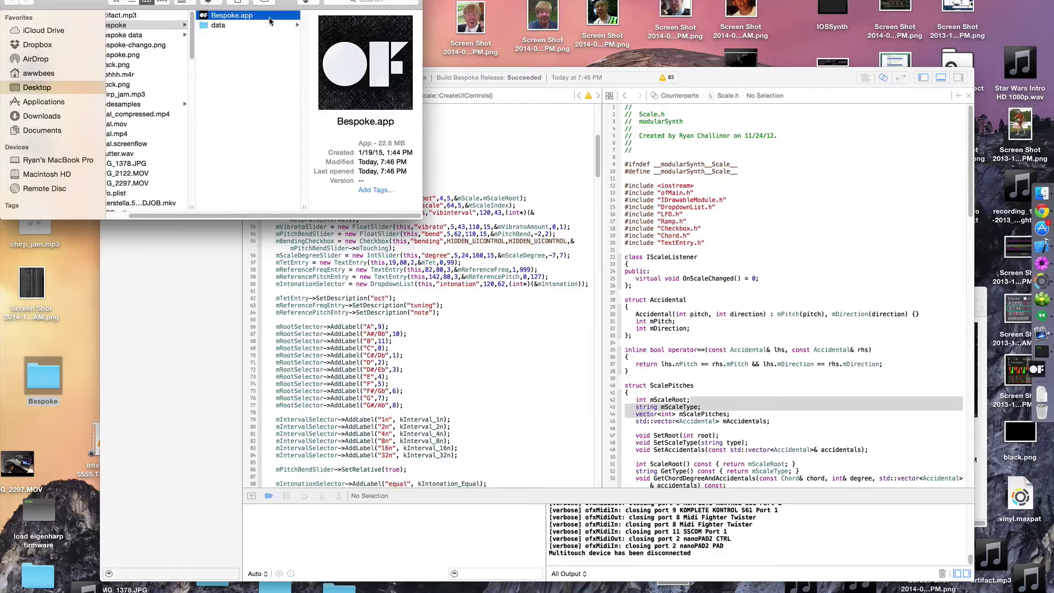